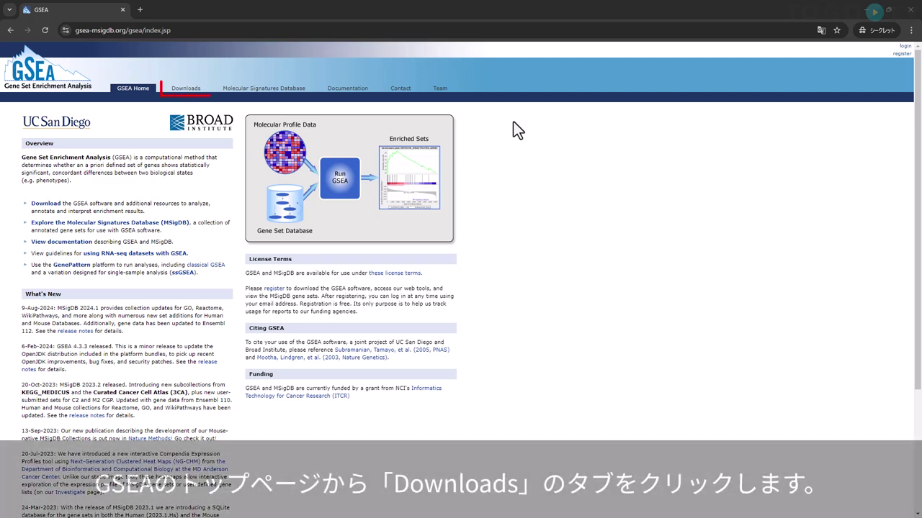
# Go to the GSEA software downloads, view the registration form for first-time users, and return to the downloads login.
pyautogui.click(193, 91)
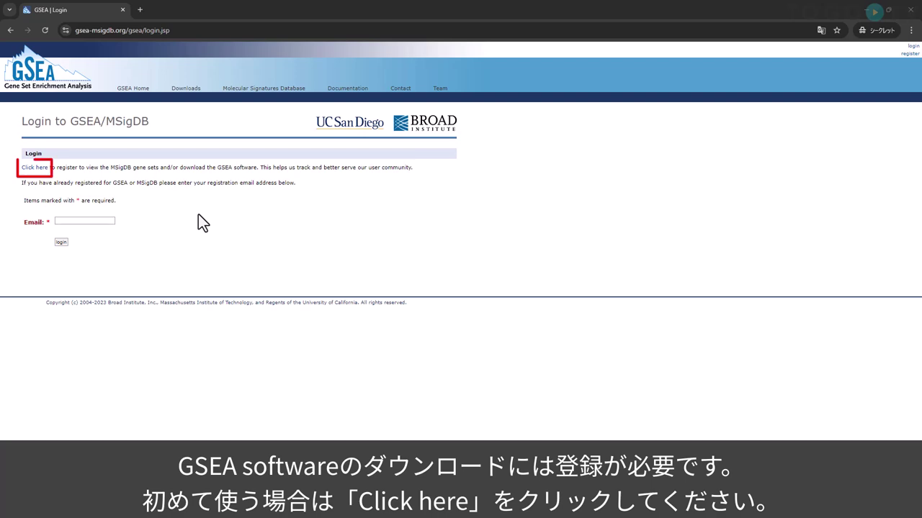
pyautogui.click(41, 168)
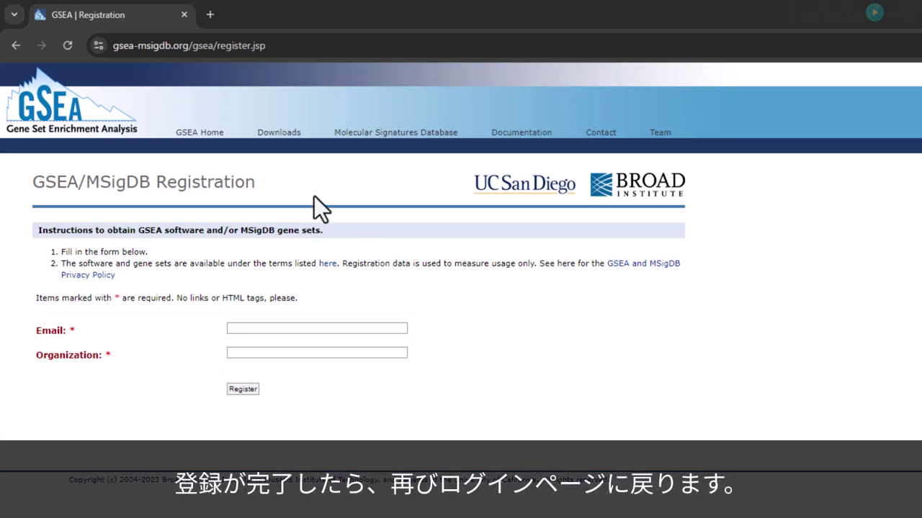
pyautogui.click(292, 135)
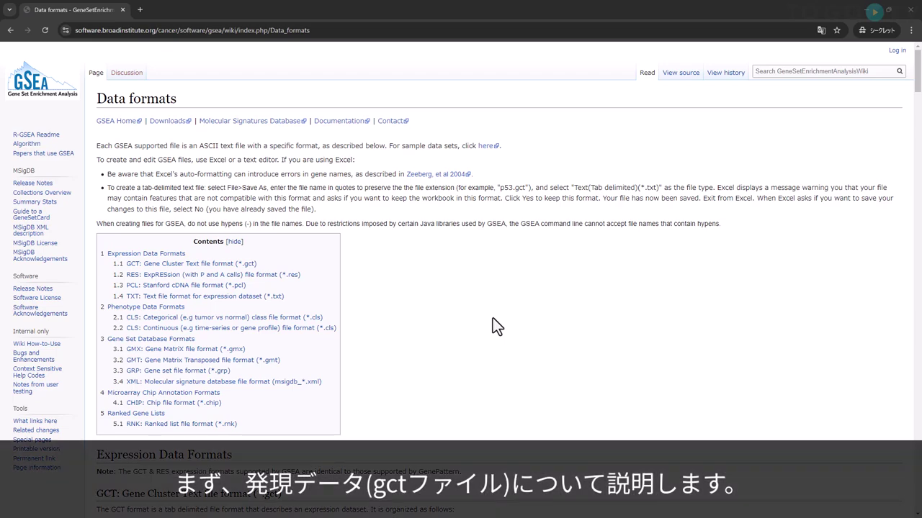
# Read the GCT expression data format description on the GSEA Data formats wiki page.
pyautogui.scroll(-4, 492, 318)
pyautogui.scroll(-3, 492, 317)
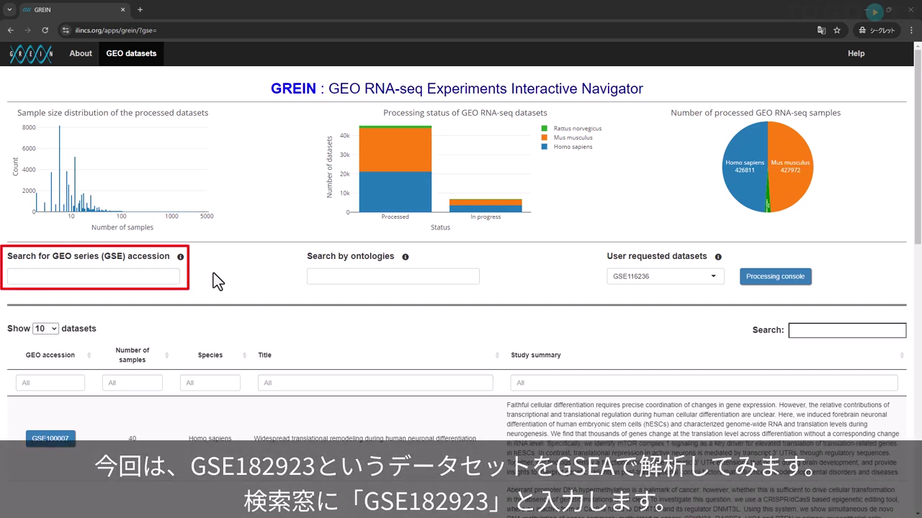
# Search GREIN for the GEO series accession GSE182923 and open that dataset for exploration.
pyautogui.click(120, 275)
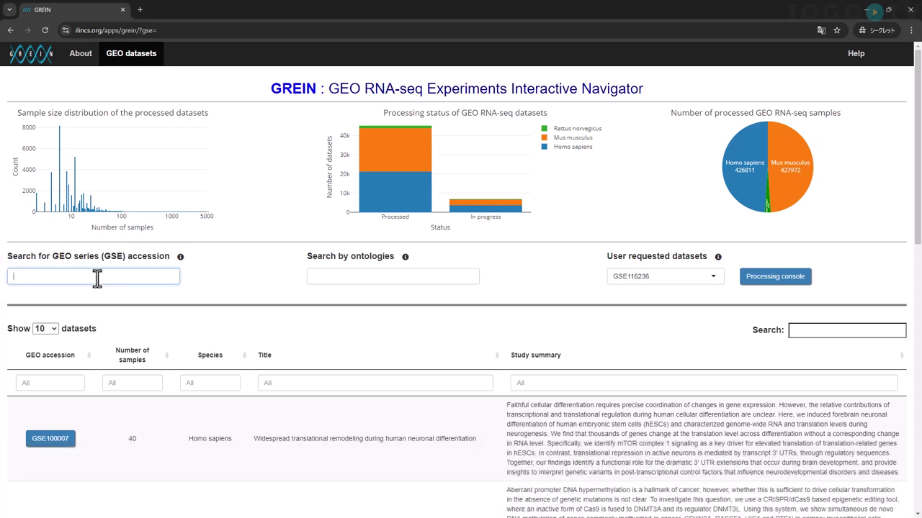
pyautogui.write('GSE182923')
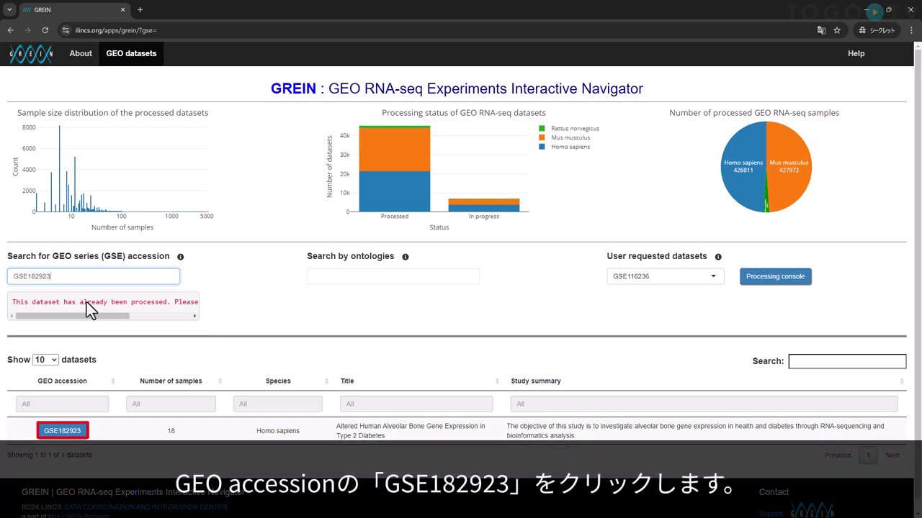
pyautogui.click(86, 302)
pyautogui.click(62, 432)
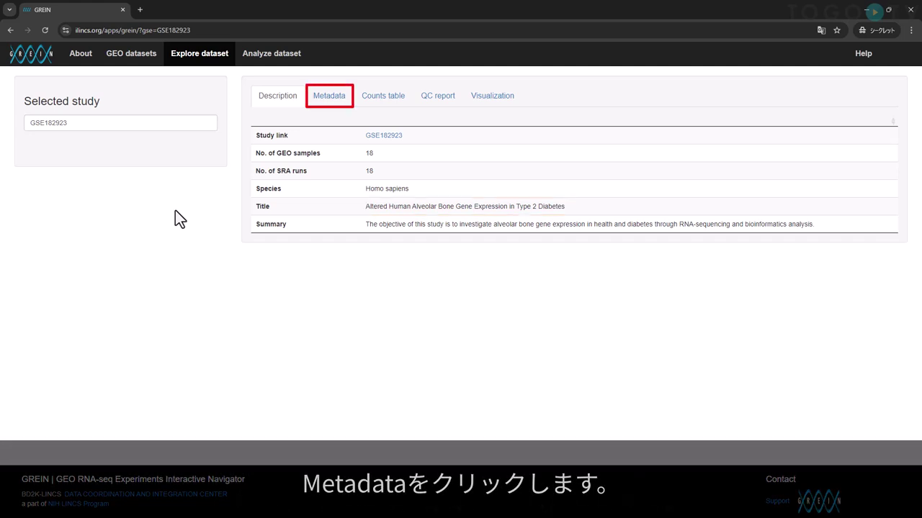
# View the study's sample metadata with 25 samples shown per page.
pyautogui.click(328, 107)
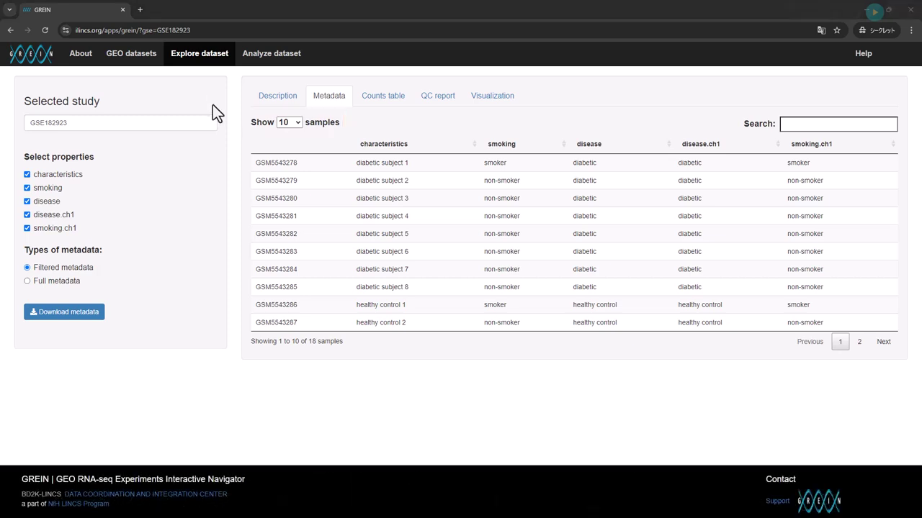
pyautogui.click(294, 123)
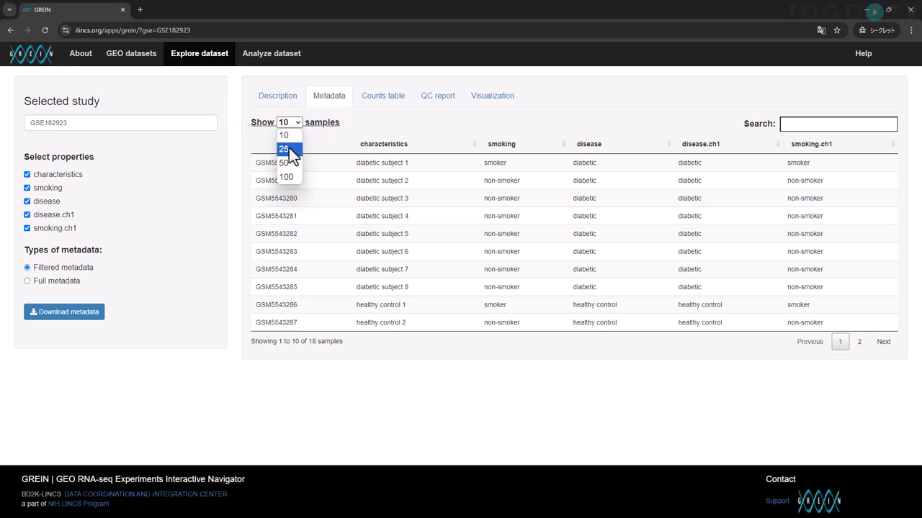
pyautogui.click(289, 150)
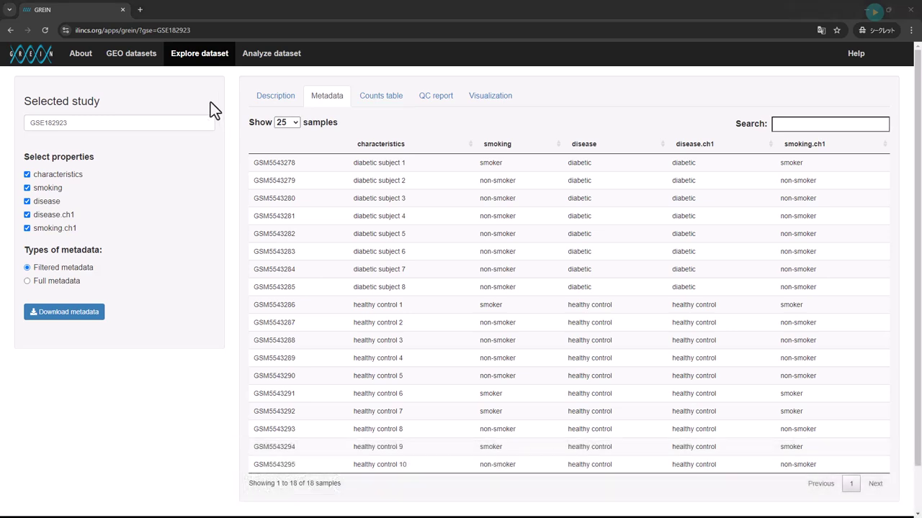
# Show the study's counts table with the Normalized data type.
pyautogui.click(366, 101)
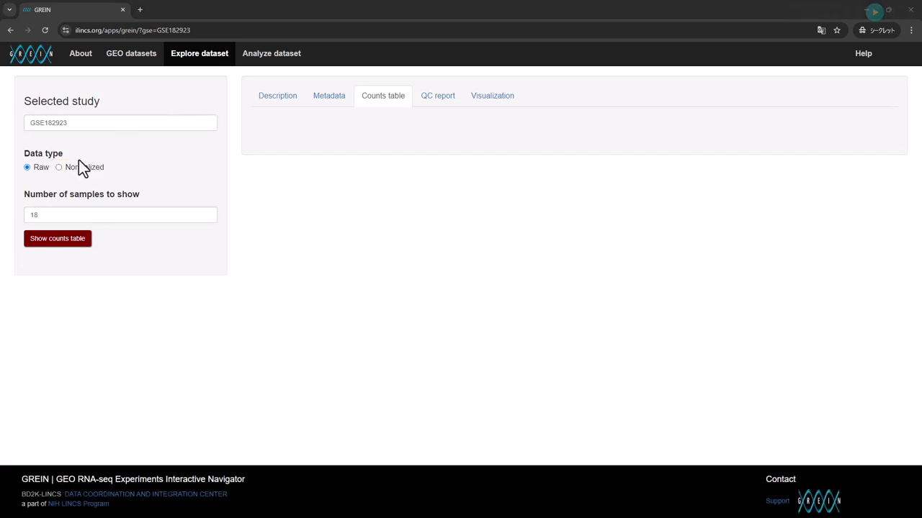
pyautogui.click(59, 167)
pyautogui.click(55, 242)
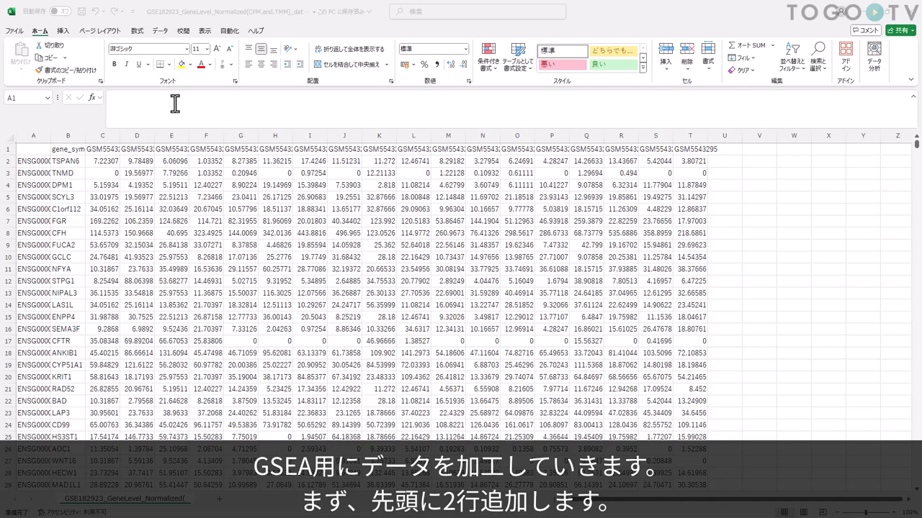
# In the GSE182923 normalized counts CSV in Excel, insert two blank rows above the header row.
pyautogui.click(3, 150)
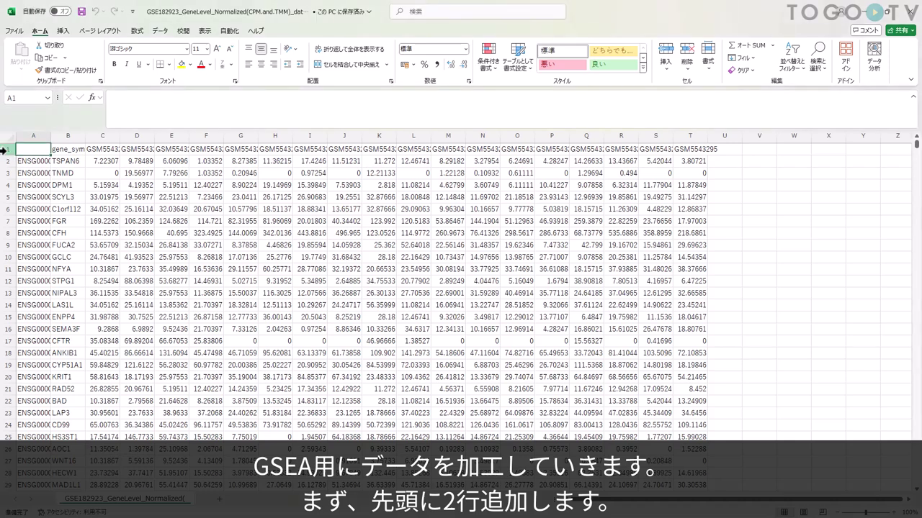
pyautogui.rightClick(4, 150)
pyautogui.click(30, 246)
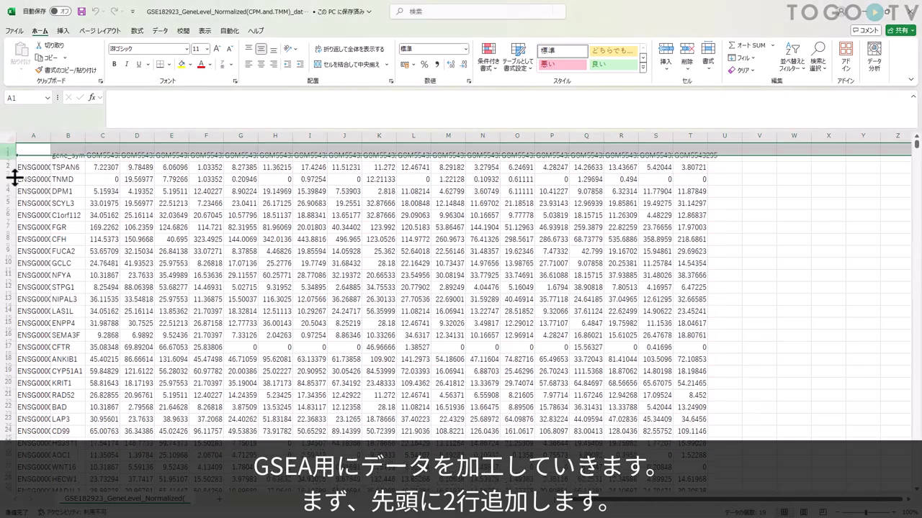
pyautogui.rightClick(14, 150)
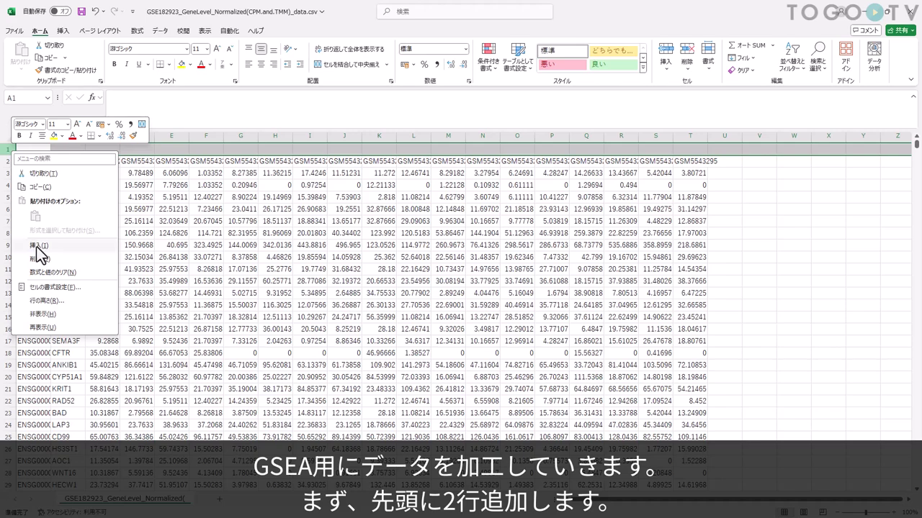
pyautogui.click(34, 246)
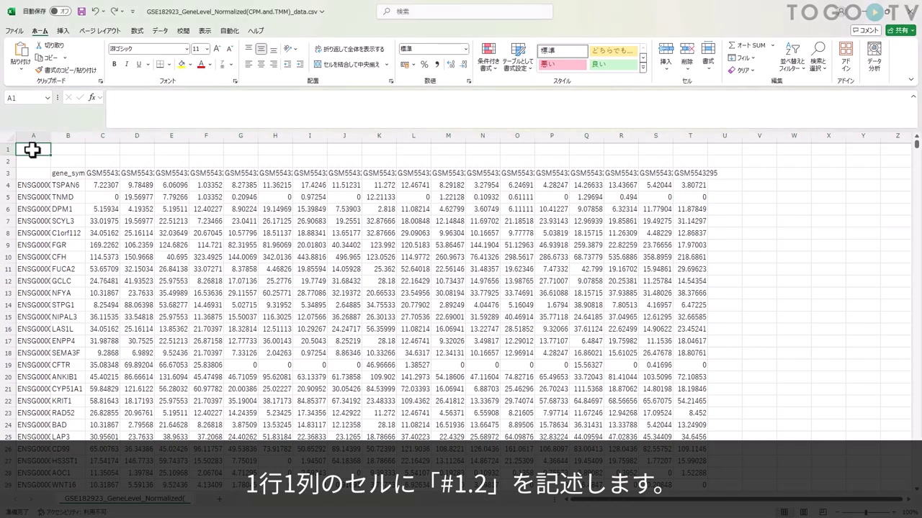
# Enter the GCT header values: #1.2 in A1, the gene count 35413 in A2 and the sample count 18 in B2.
pyautogui.write('#1')
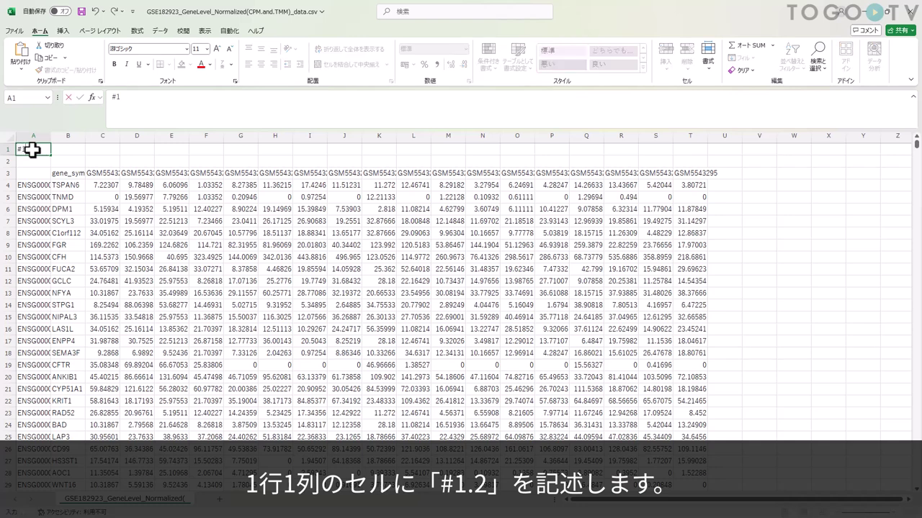
pyautogui.write('.2')
pyautogui.press('Return')
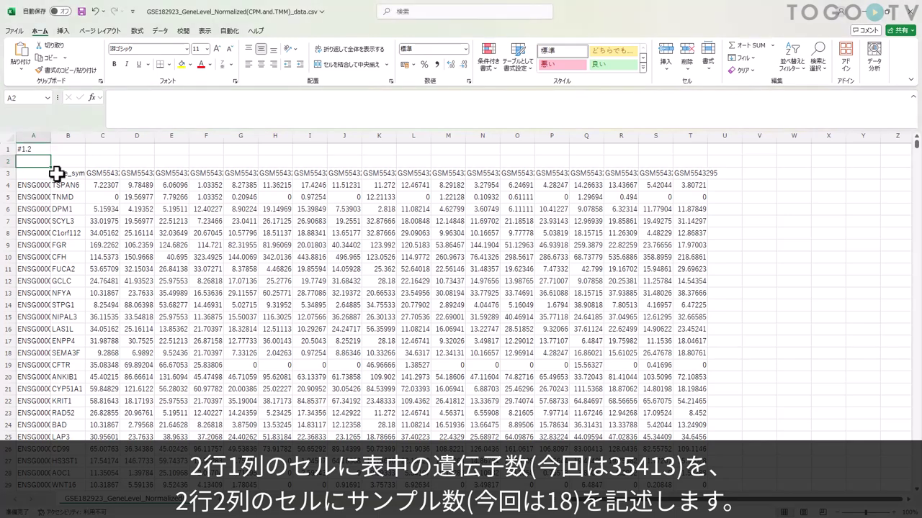
pyautogui.write('35413')
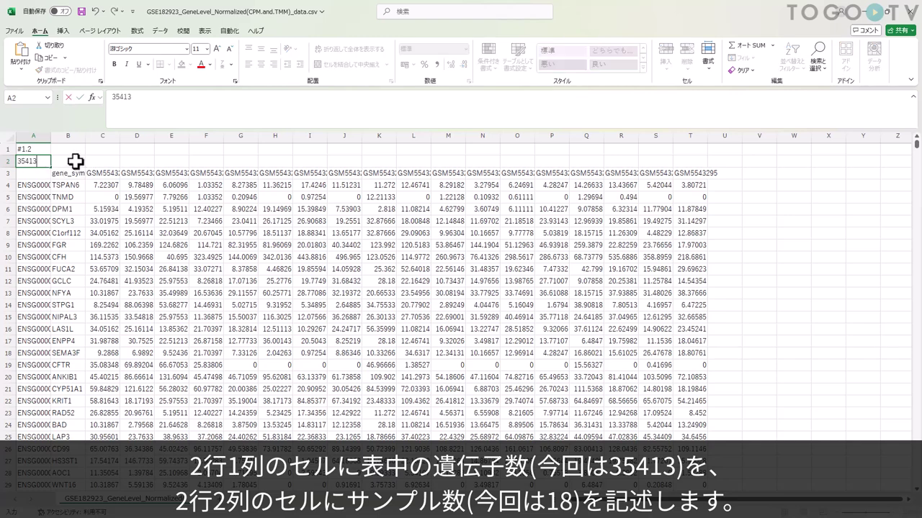
pyautogui.click(75, 161)
pyautogui.write('18')
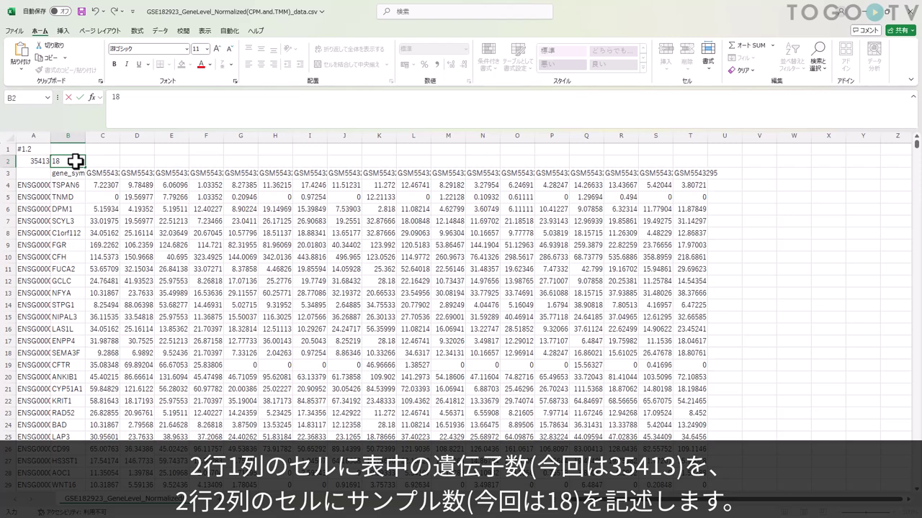
pyautogui.click(91, 163)
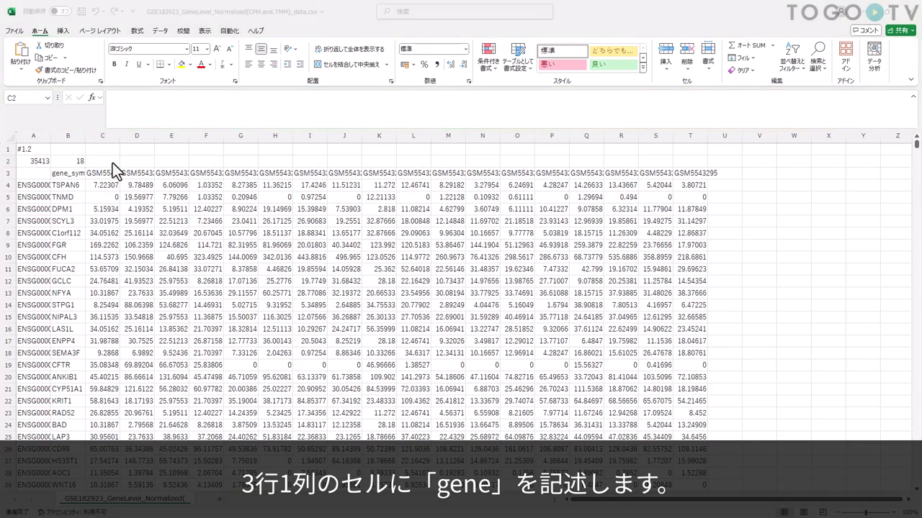
# Enter gene as the first column's heading in cell A3.
pyautogui.click(41, 174)
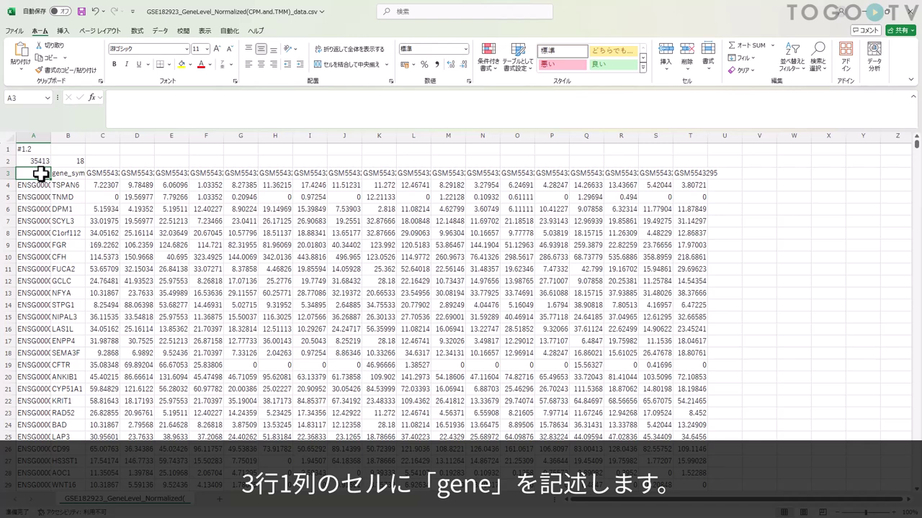
pyautogui.write('gene')
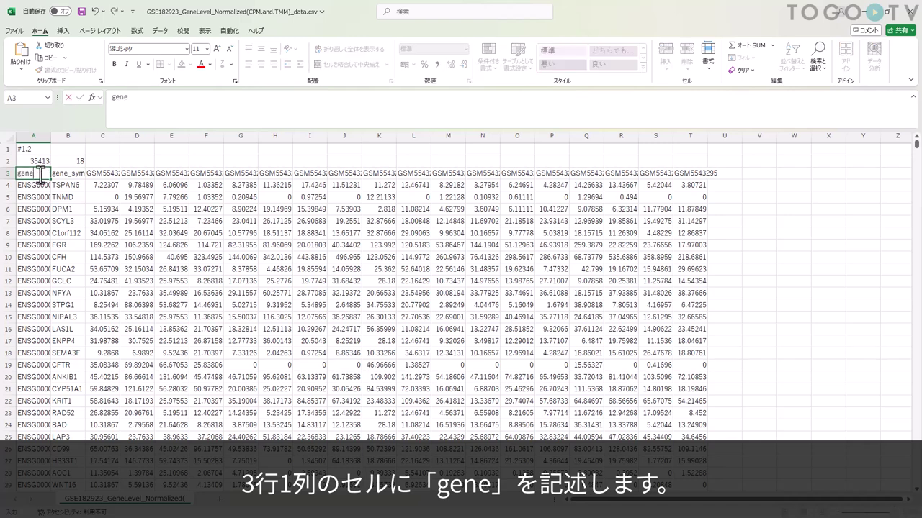
pyautogui.click(132, 164)
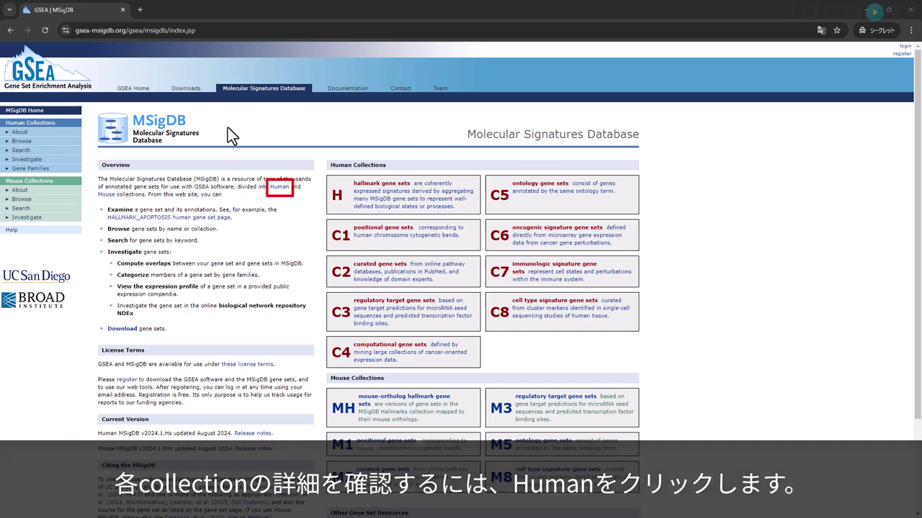
# On the MSigDB website, open the details of the Human gene set collections.
pyautogui.click(280, 186)
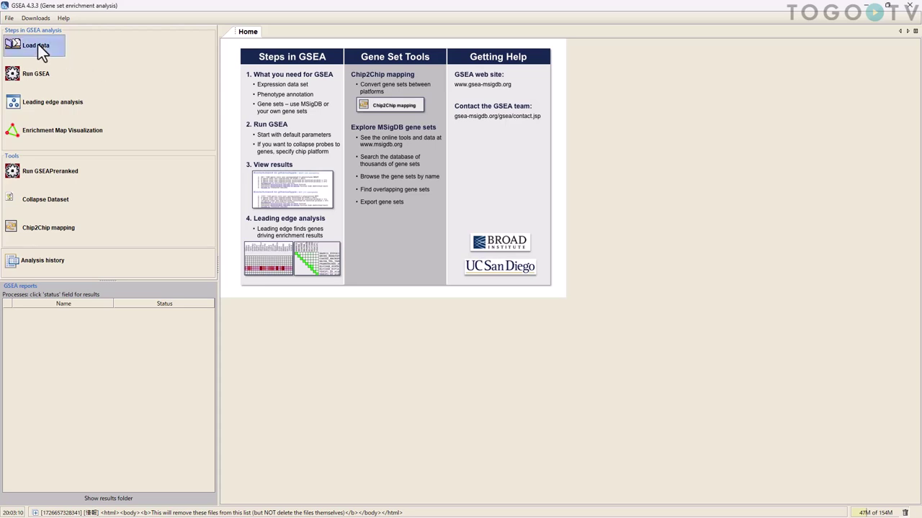
# In the GSEA desktop application, load the GSE182923 normalized gct.txt and cls.txt data files.
pyautogui.click(36, 46)
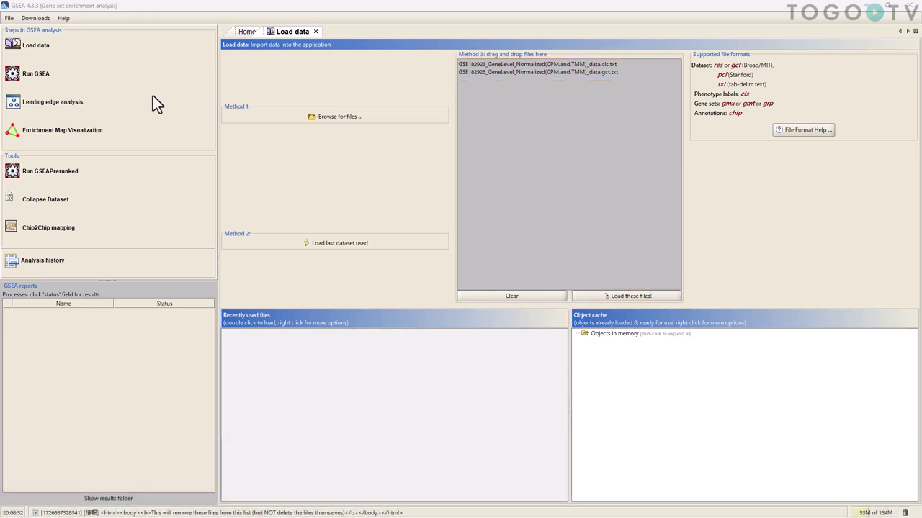
pyautogui.click(619, 300)
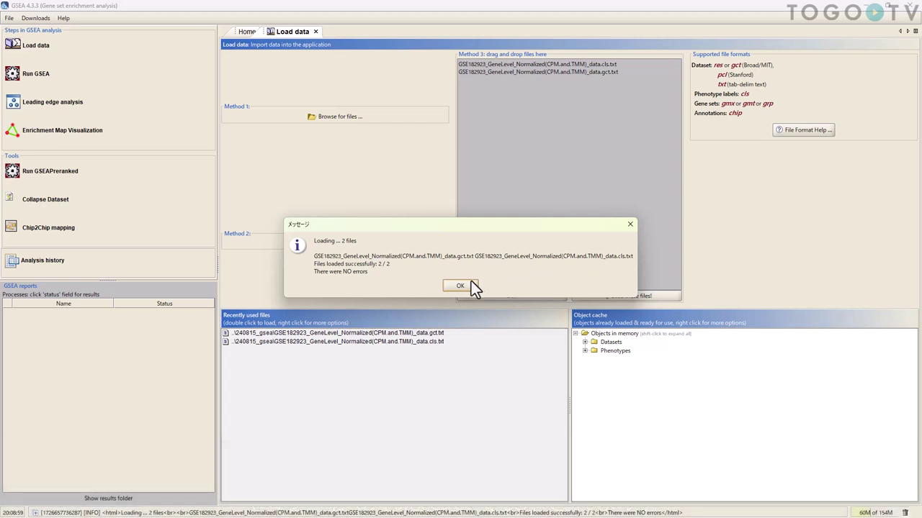
pyautogui.click(461, 285)
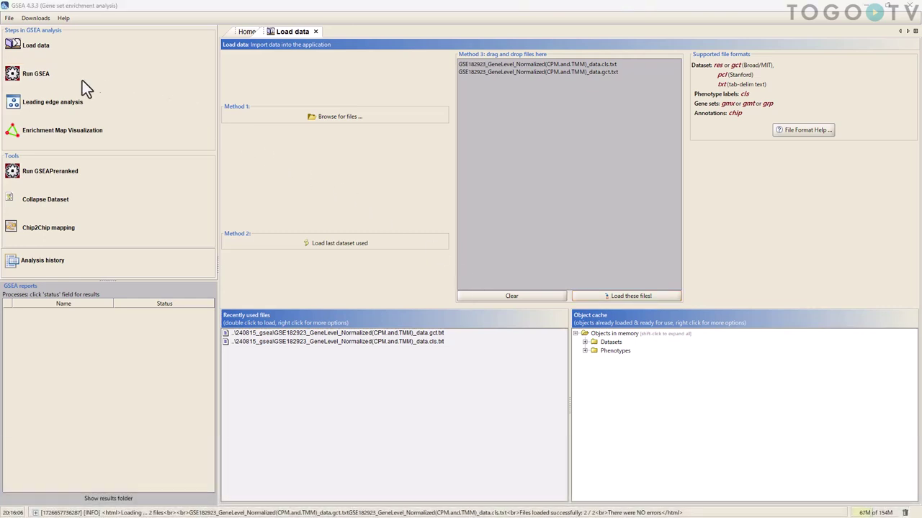
# Run GSEA on the GSE182923 dataset with c2.all.v2024.1.Hs.symbols.gmt, 1000 phenotype permutations, Diabetic_versus_HealthyControl, Collapse and the Human_Ensembl_Gene_ID_MSigDB.v2024.1.Hs.chip platform.
pyautogui.click(45, 76)
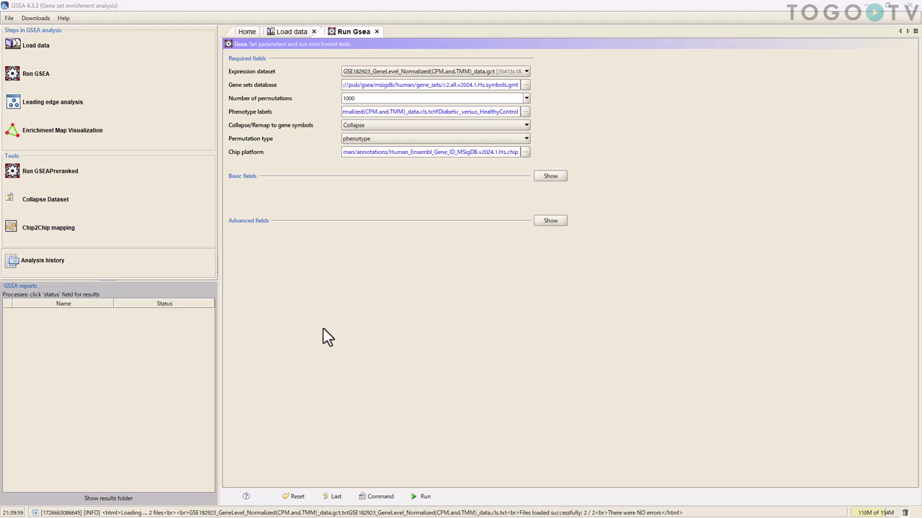
pyautogui.click(421, 497)
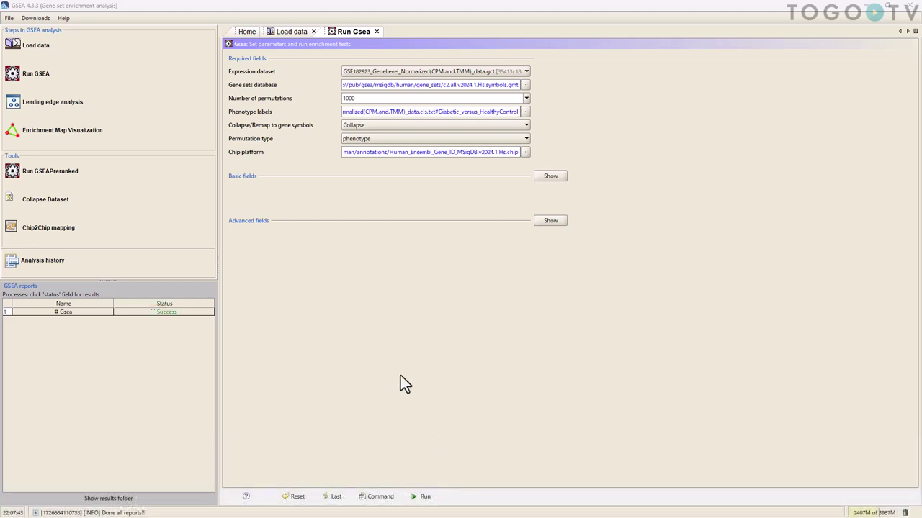
# Open the finished GSEA report and examine the PID_HEDGEHOG_2PATHWAY details from the Diabetic phenotype's enrichment snapshot.
pyautogui.click(173, 315)
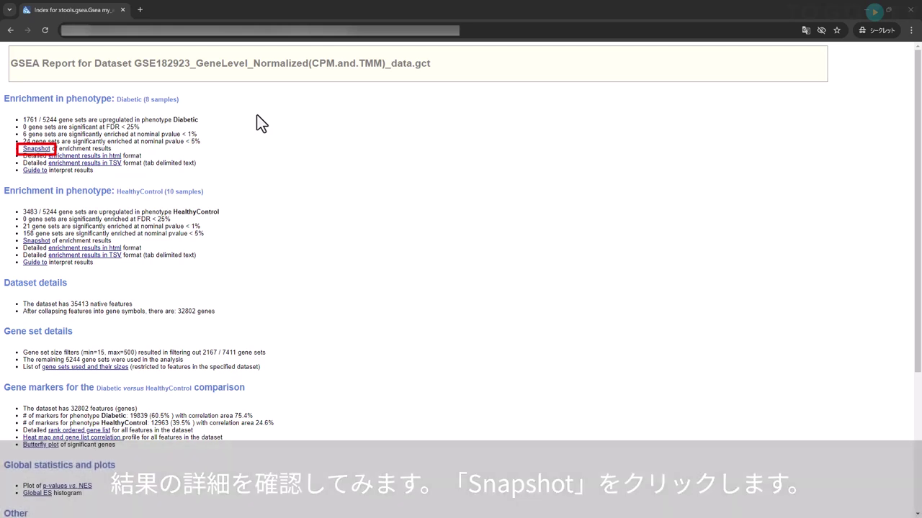
pyautogui.click(40, 149)
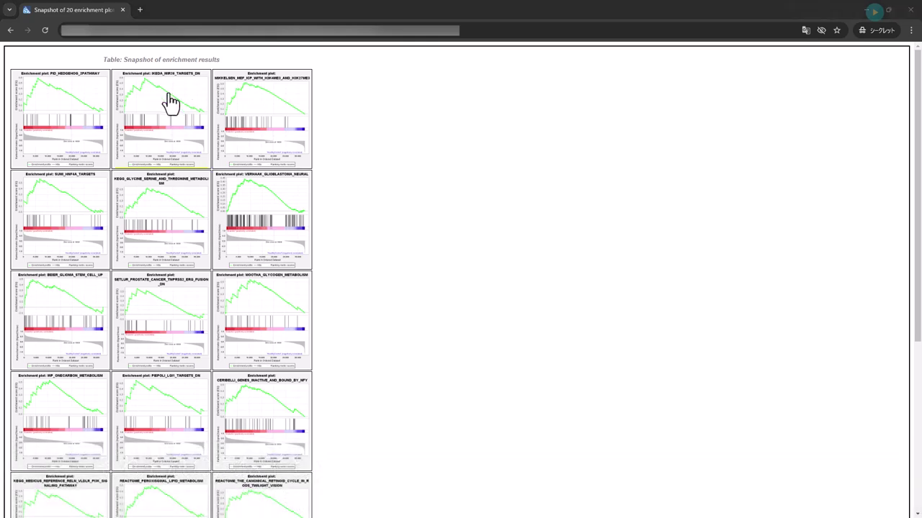
pyautogui.click(72, 108)
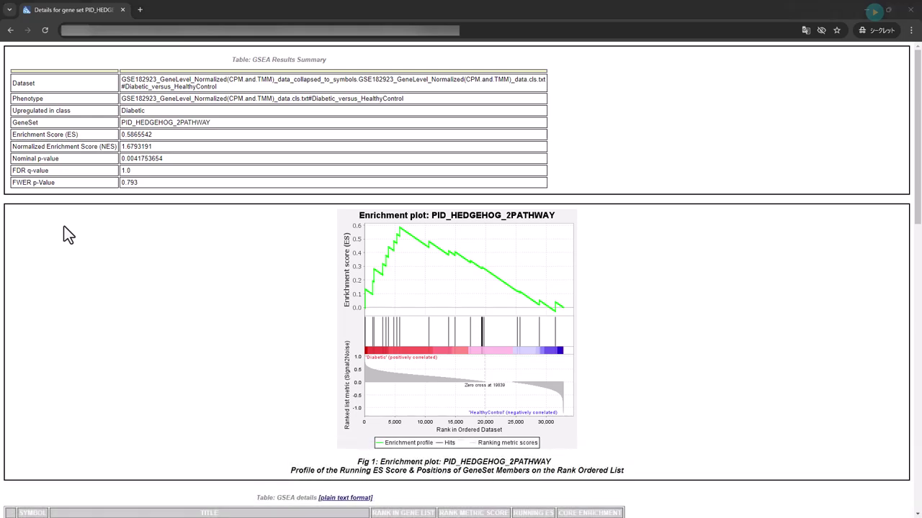
pyautogui.scroll(-3, 63, 230)
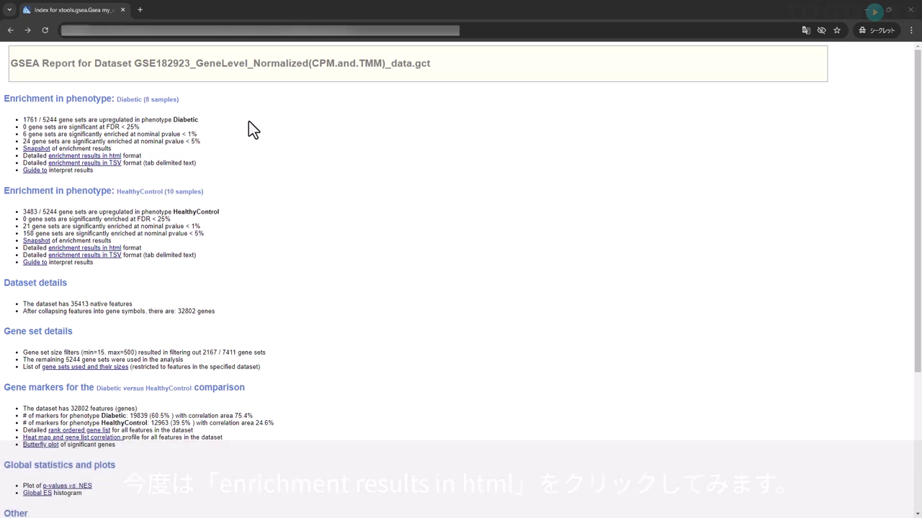
# View the PID_HEDGEHOG_2PATHWAY gene set from the Diabetic HTML enrichment results, and open the guide to interpret results.
pyautogui.click(113, 157)
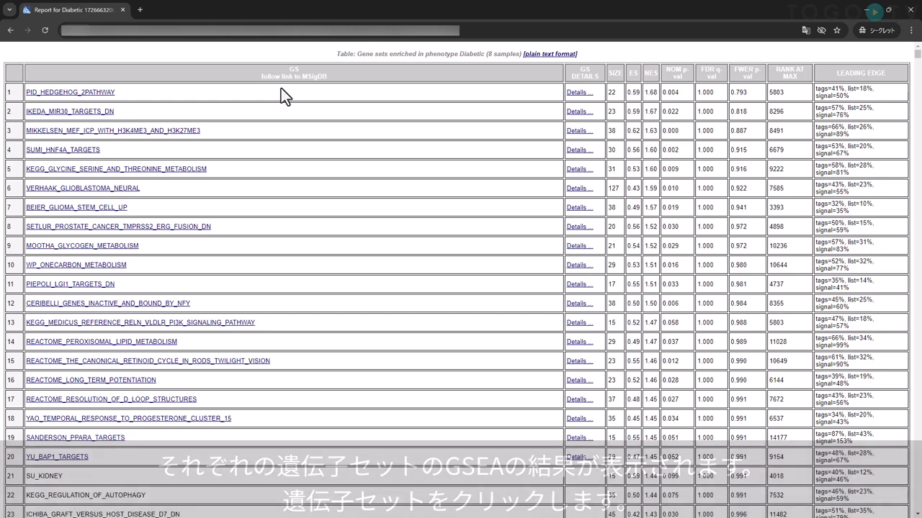
pyautogui.click(106, 94)
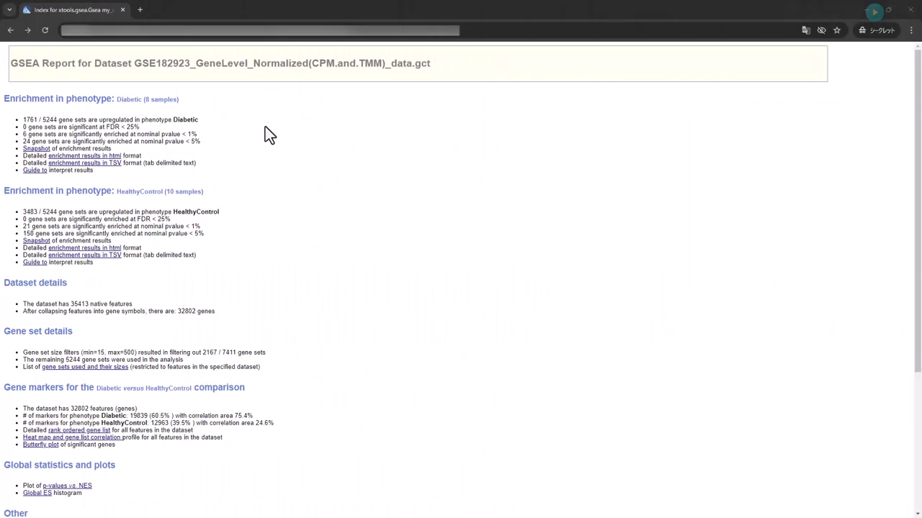
pyautogui.click(35, 171)
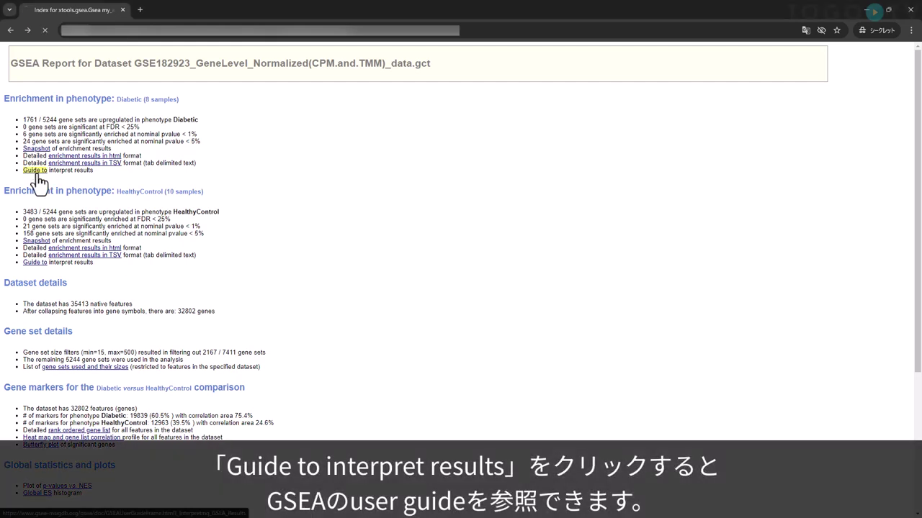